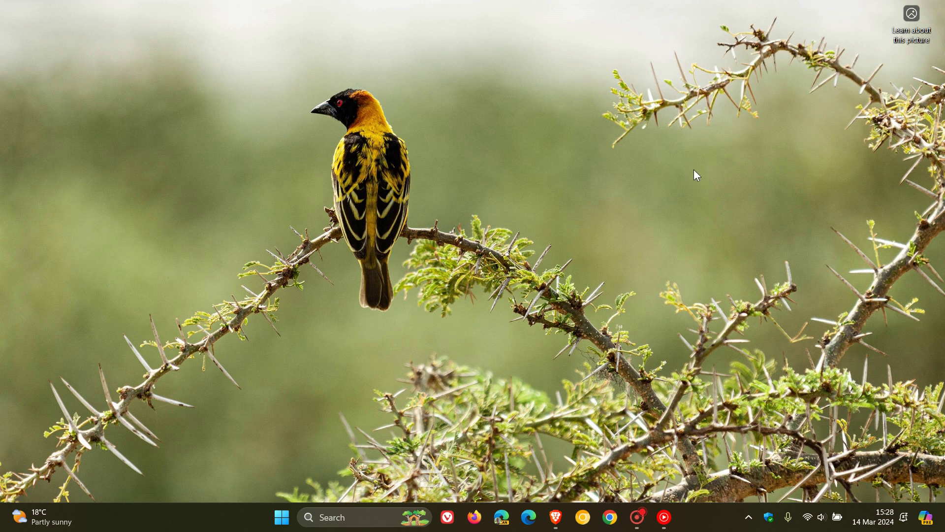
Launch Settings from the Start menu and go to Windows Update
{"action": "left_click", "coordinate": [284, 517]}
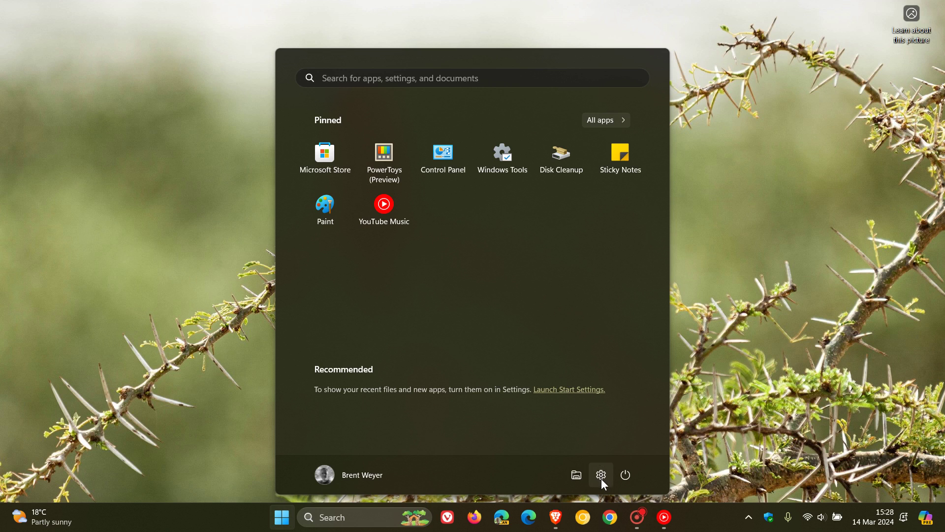
{"action": "left_click", "coordinate": [602, 479]}
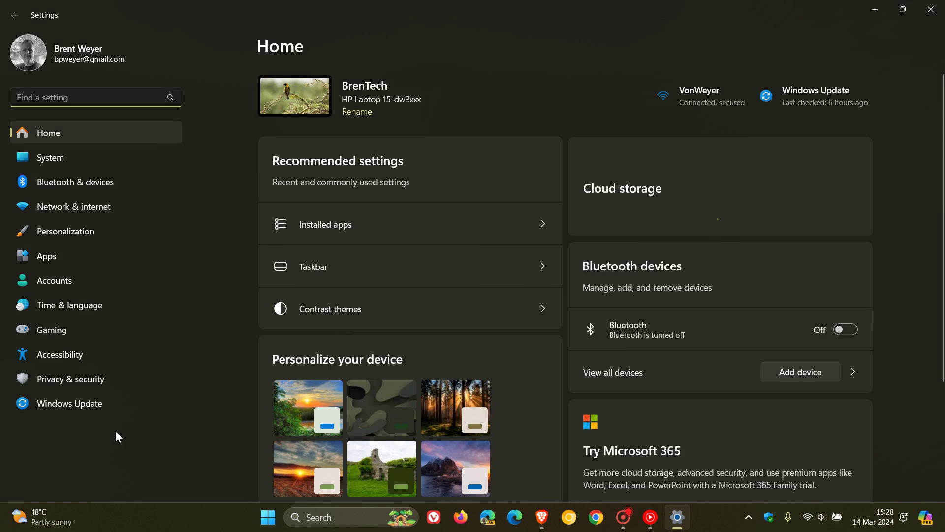
{"action": "left_click", "coordinate": [70, 403]}
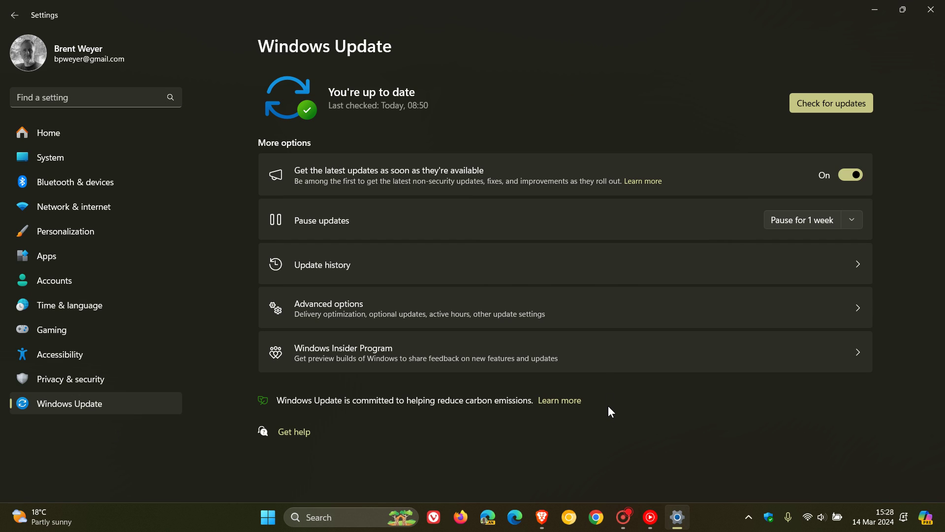
{"action": "left_click", "coordinate": [551, 267]}
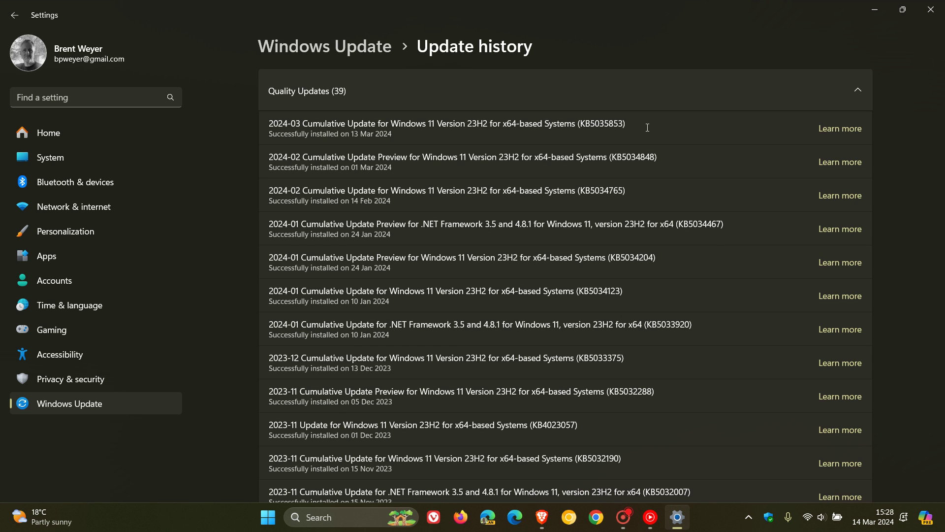
Minimize the Settings window, briefly restore it from the taskbar, and hide it again
{"action": "left_click", "coordinate": [875, 10]}
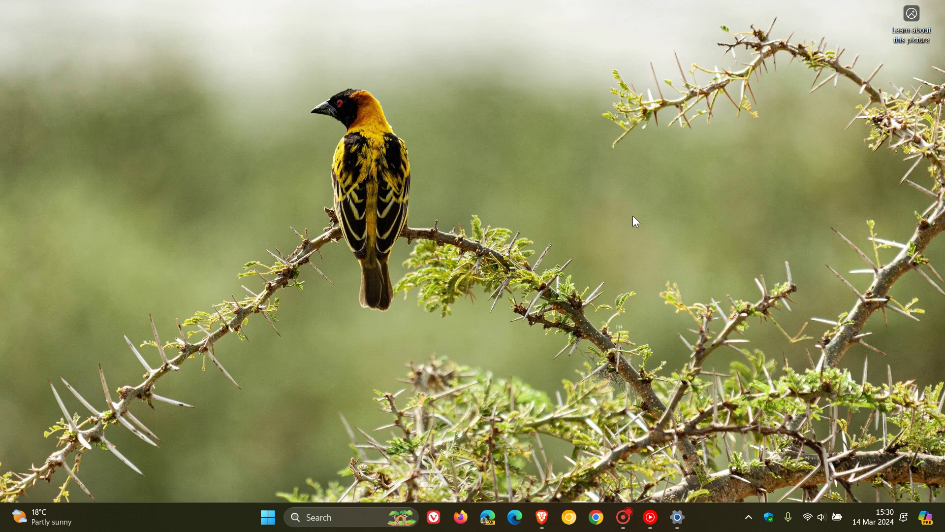
{"action": "left_click", "coordinate": [678, 517]}
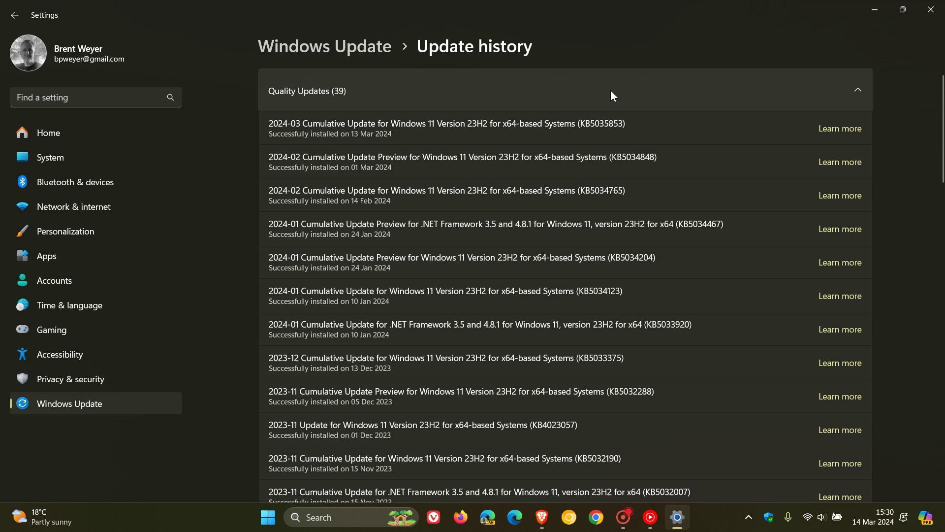
{"action": "left_click", "coordinate": [875, 10]}
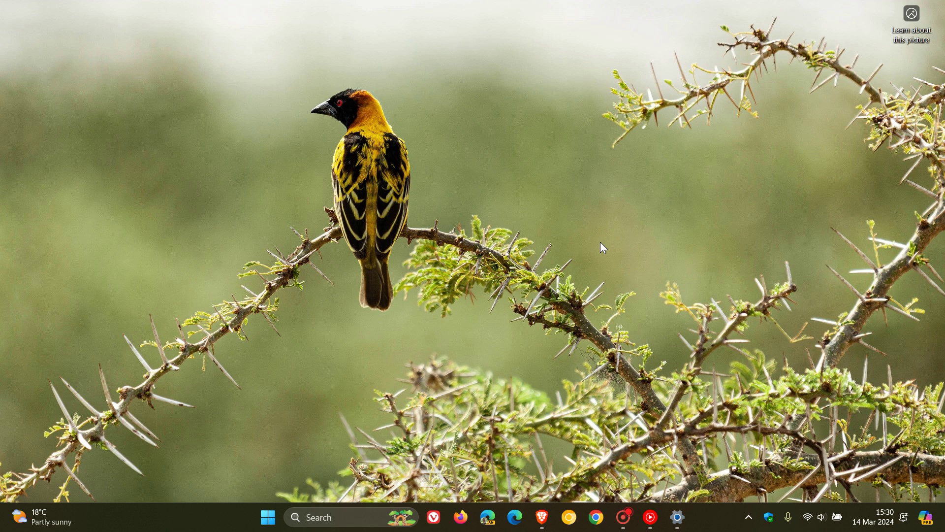
Restore the browser showing the GitHub ExplorerPatcher release page from the taskbar
{"action": "left_click", "coordinate": [541, 517]}
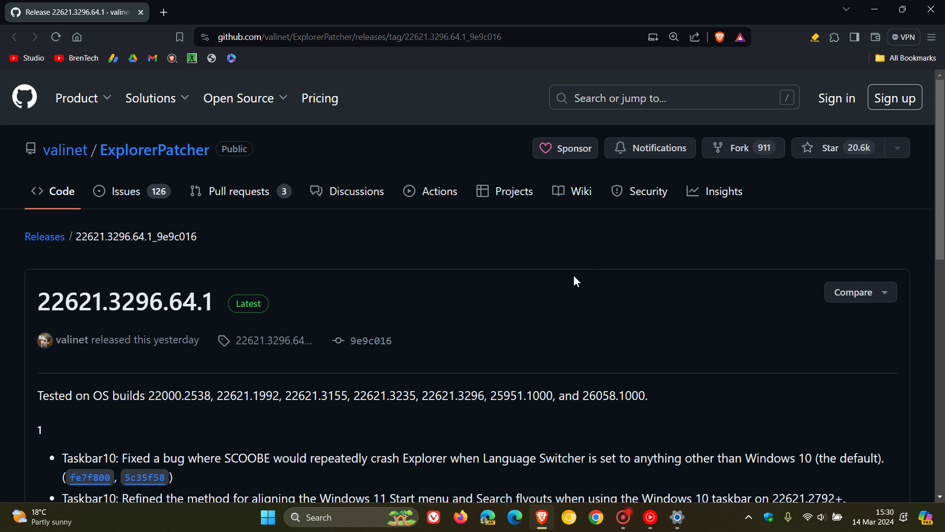
{"action": "scroll", "coordinate": [574, 275], "scroll_direction": "down", "scroll_amount": 4}
{"action": "scroll", "coordinate": [574, 275], "scroll_direction": "down", "scroll_amount": 3}
{"action": "scroll", "coordinate": [573, 275], "scroll_direction": "down", "scroll_amount": 3}
{"action": "scroll", "coordinate": [573, 275], "scroll_direction": "down", "scroll_amount": 3}
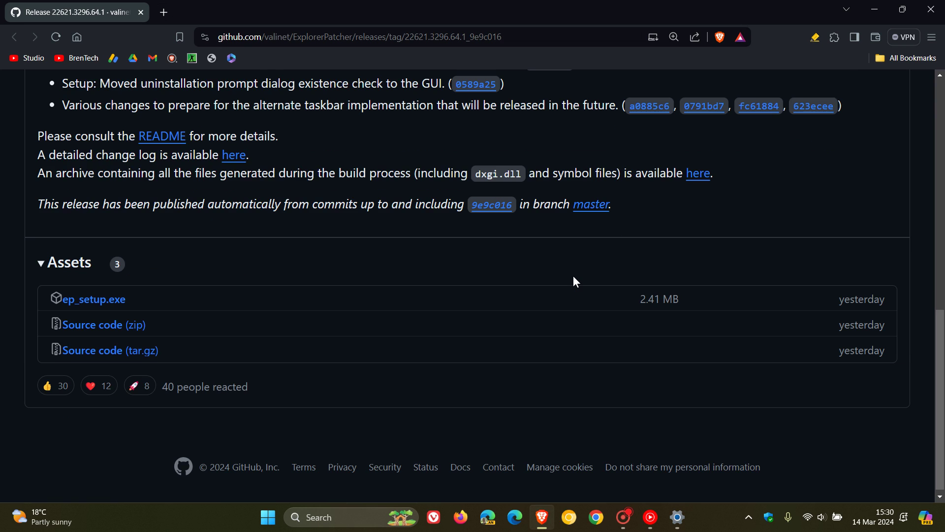
{"action": "scroll", "coordinate": [516, 338], "scroll_direction": "up", "scroll_amount": 10}
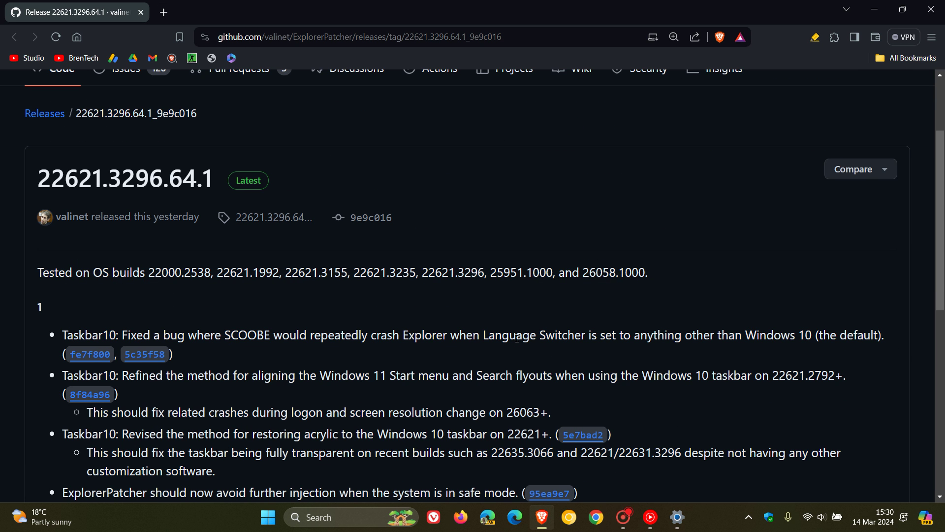
{"action": "scroll", "coordinate": [517, 338], "scroll_direction": "up", "scroll_amount": 3}
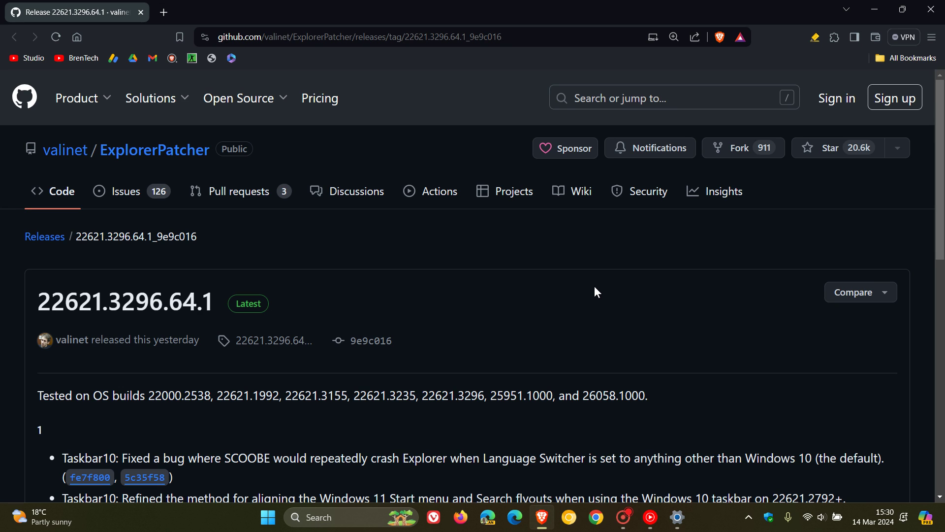
Hide the browser, return to update history, view Uninstall updates, then go back to Windows Update
{"action": "left_click", "coordinate": [877, 8]}
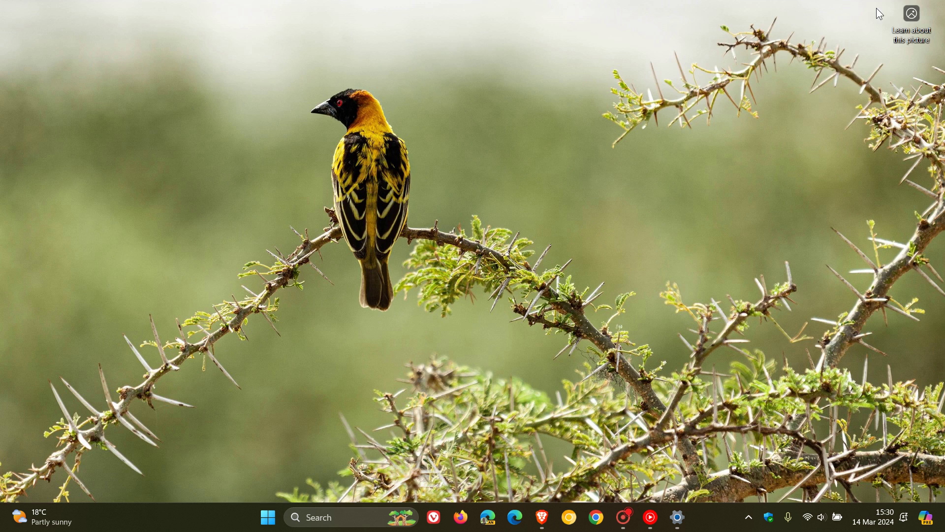
{"action": "left_click", "coordinate": [677, 517]}
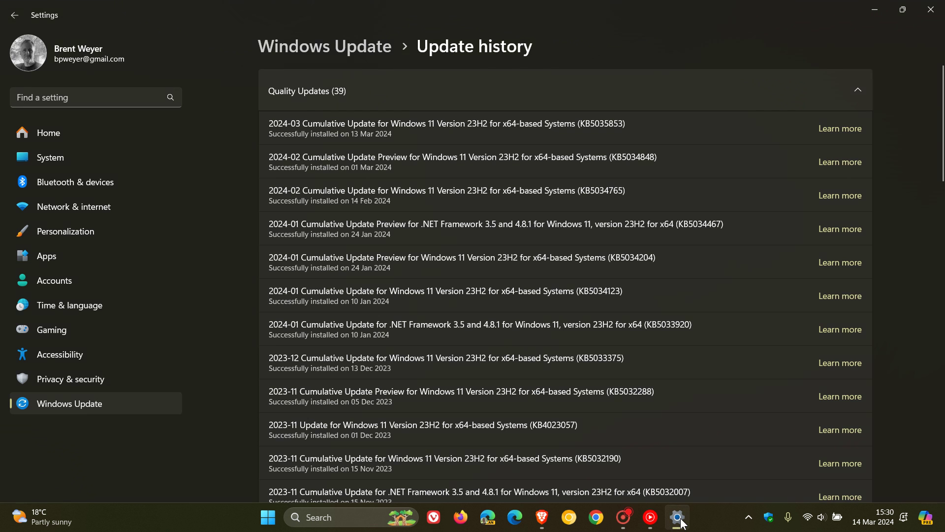
{"action": "left_click", "coordinate": [483, 85]}
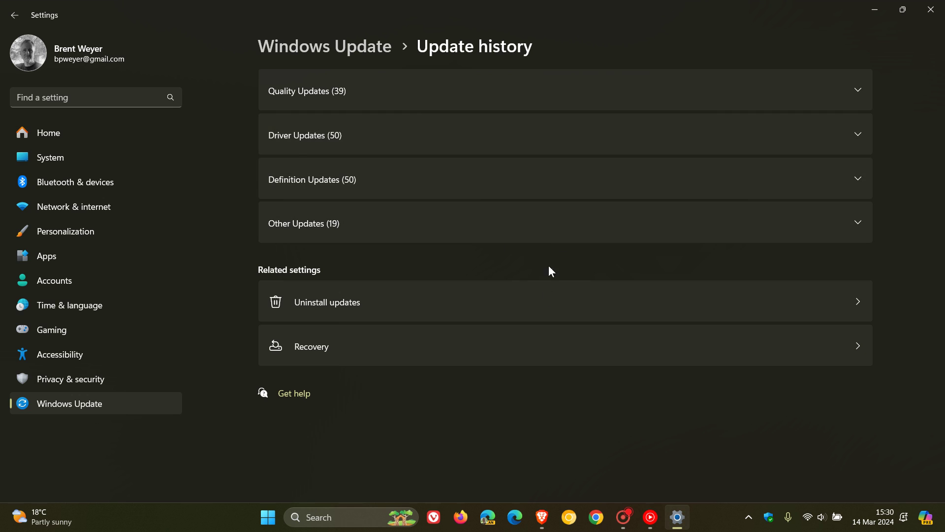
{"action": "left_click", "coordinate": [561, 305]}
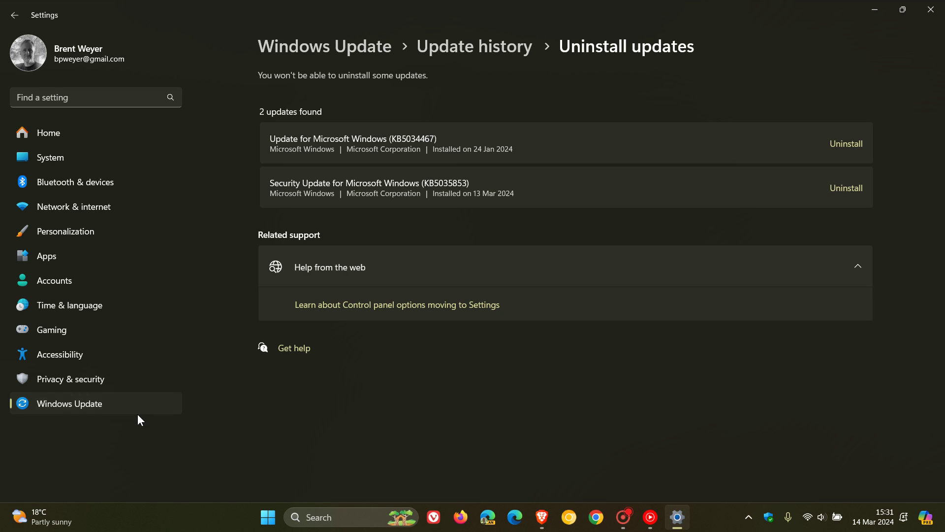
{"action": "left_click", "coordinate": [120, 408]}
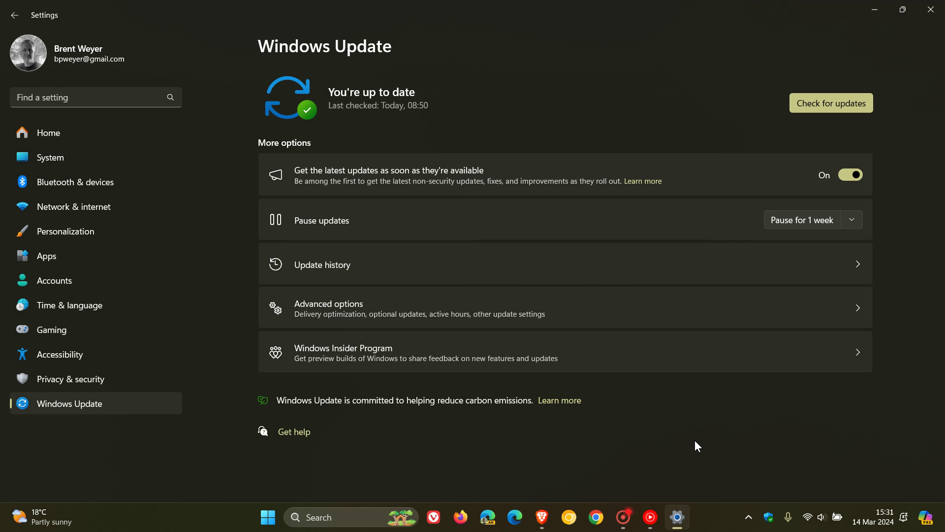
Pause updates for one week and extend the pause another week, to 28 Mar 2024
{"action": "left_click", "coordinate": [809, 220]}
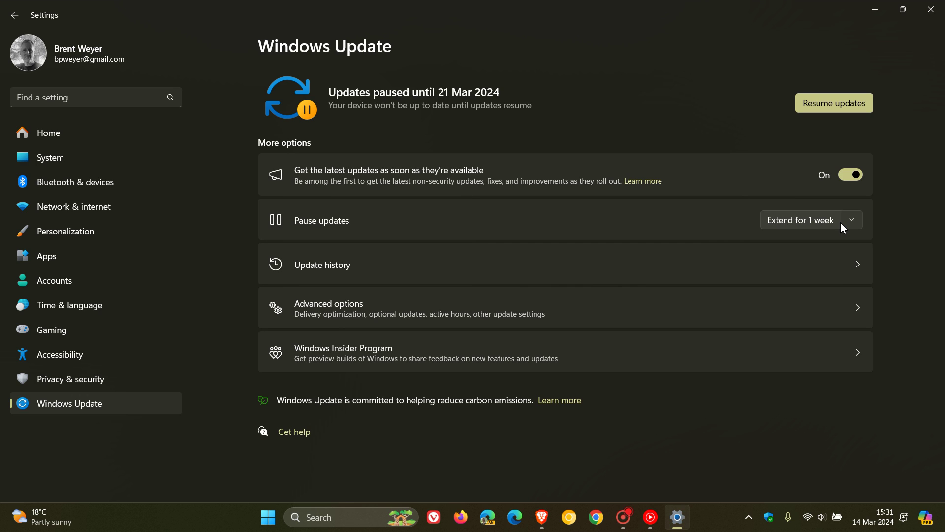
{"action": "left_click", "coordinate": [841, 222]}
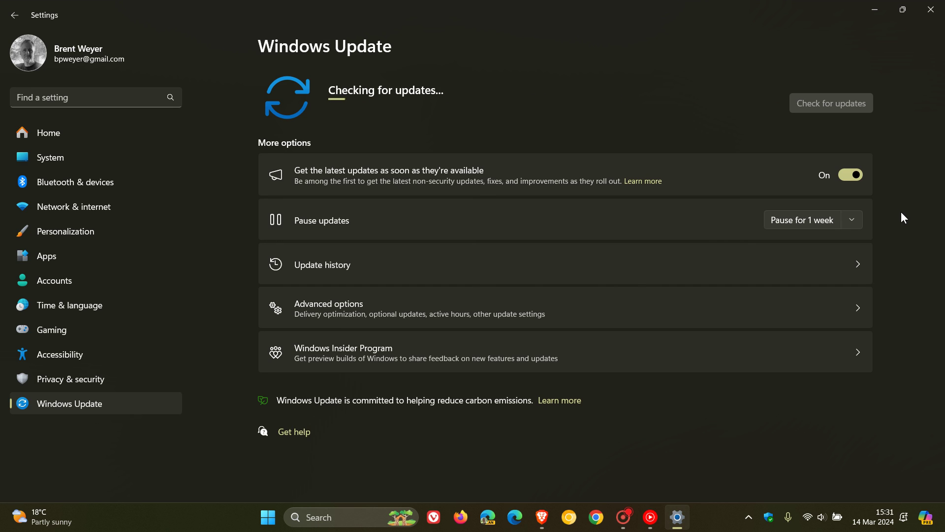
{"action": "left_click", "coordinate": [875, 10]}
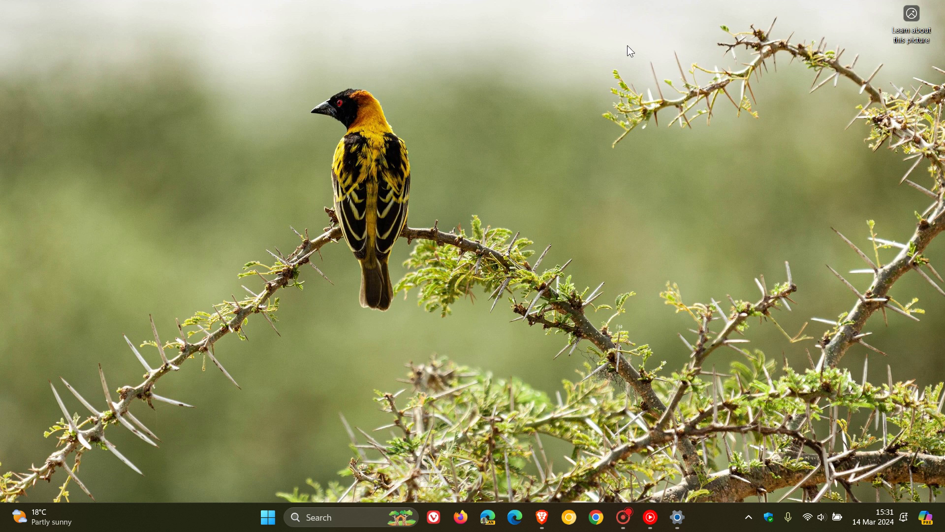